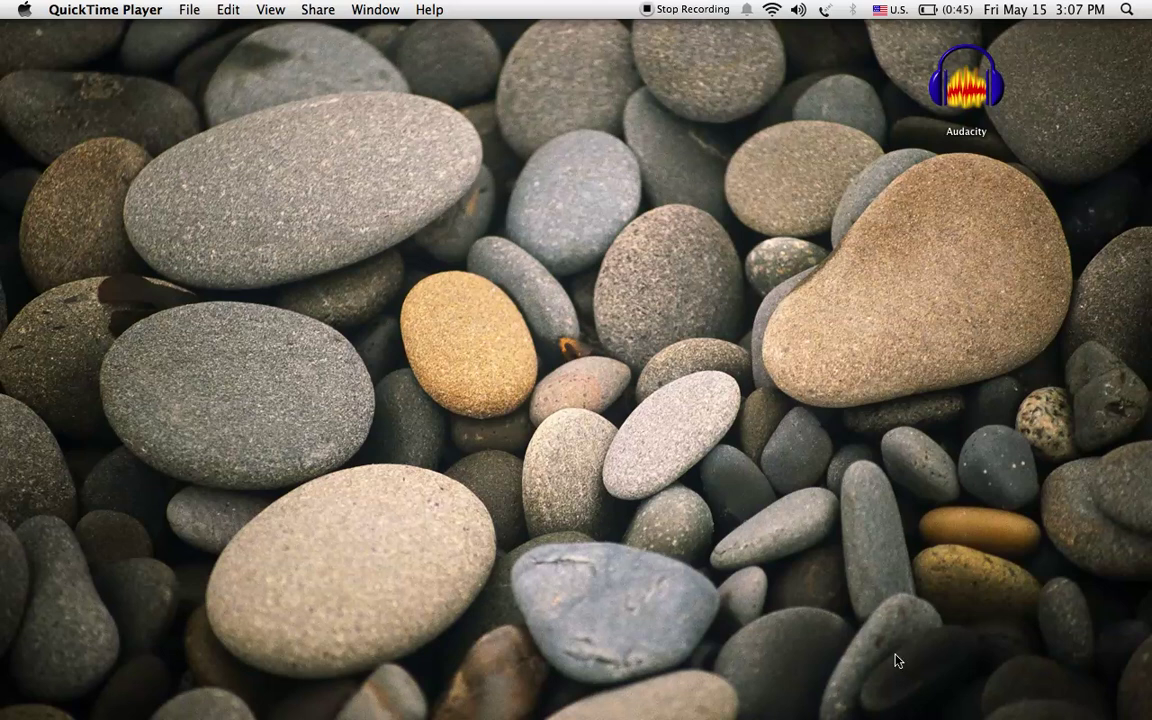
- Switch to Chrome and bring up the Reachoutsid.com Facebook page
mouse_move(990, 712)
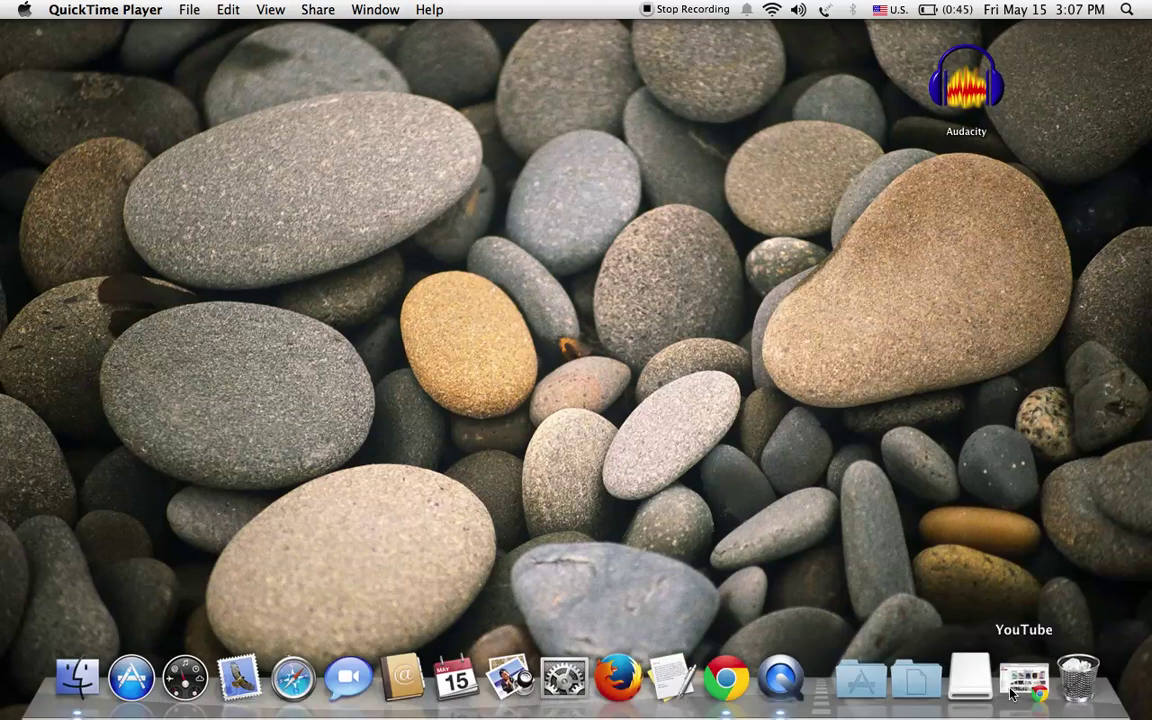
click(1018, 690)
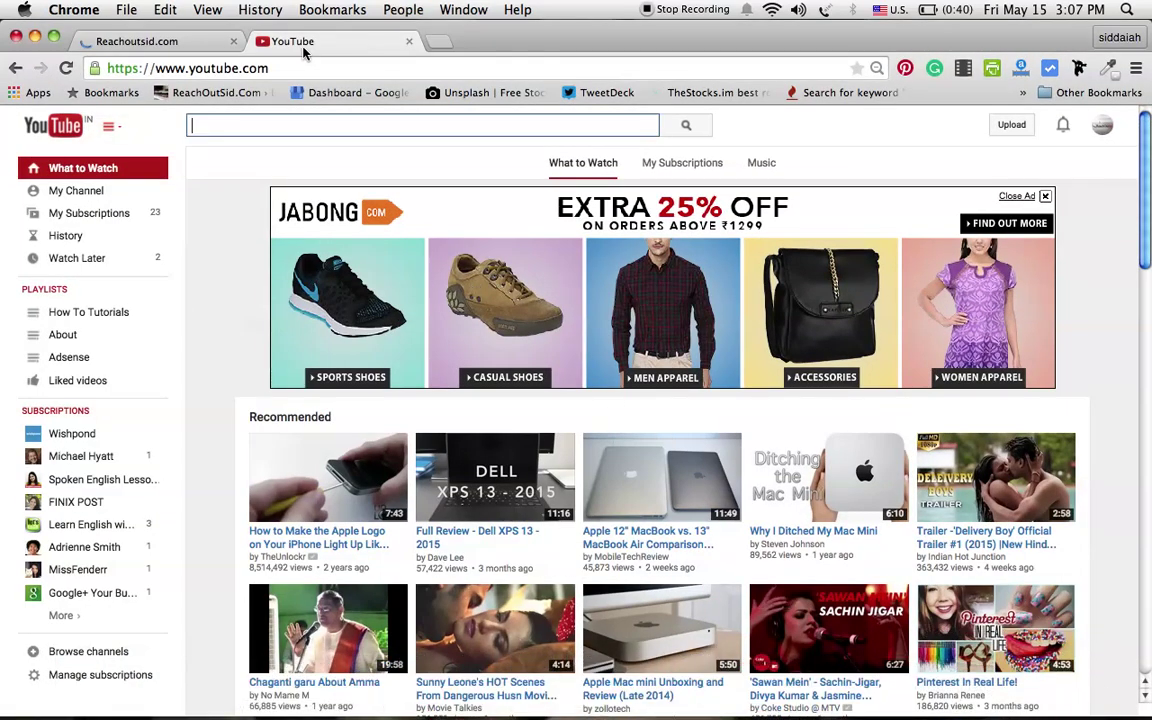
click(151, 45)
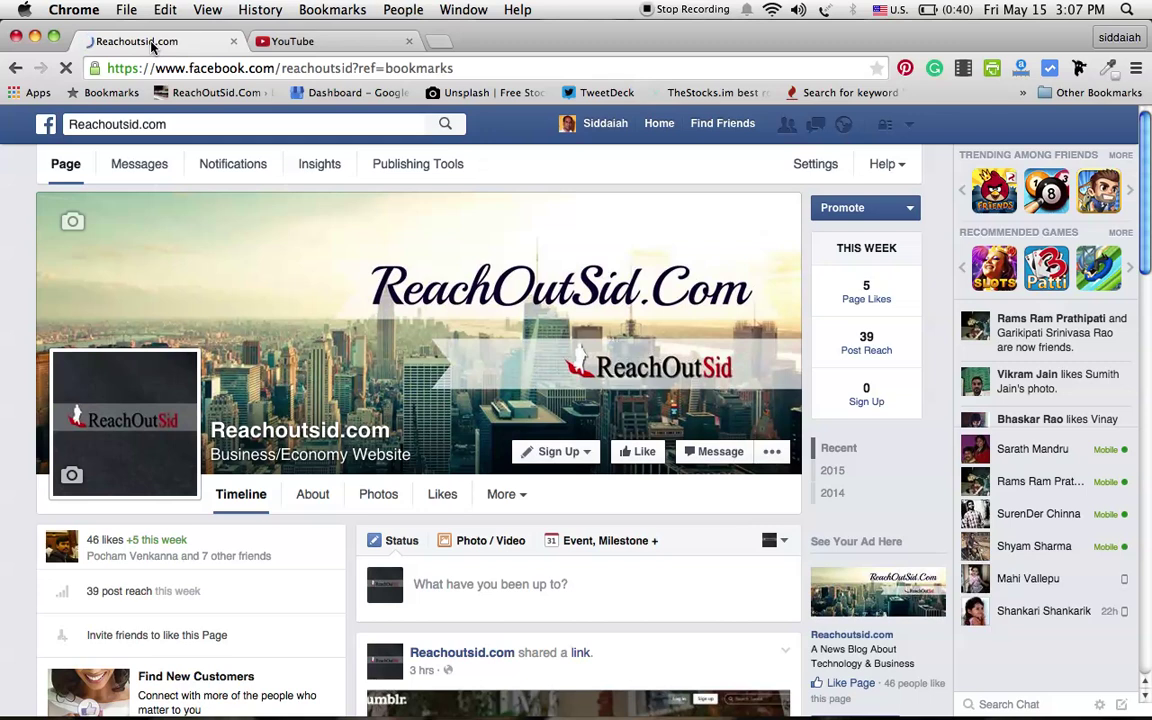
- Search Facebook for the Youtube Tab app and open its page to view the description and install option
click(175, 125)
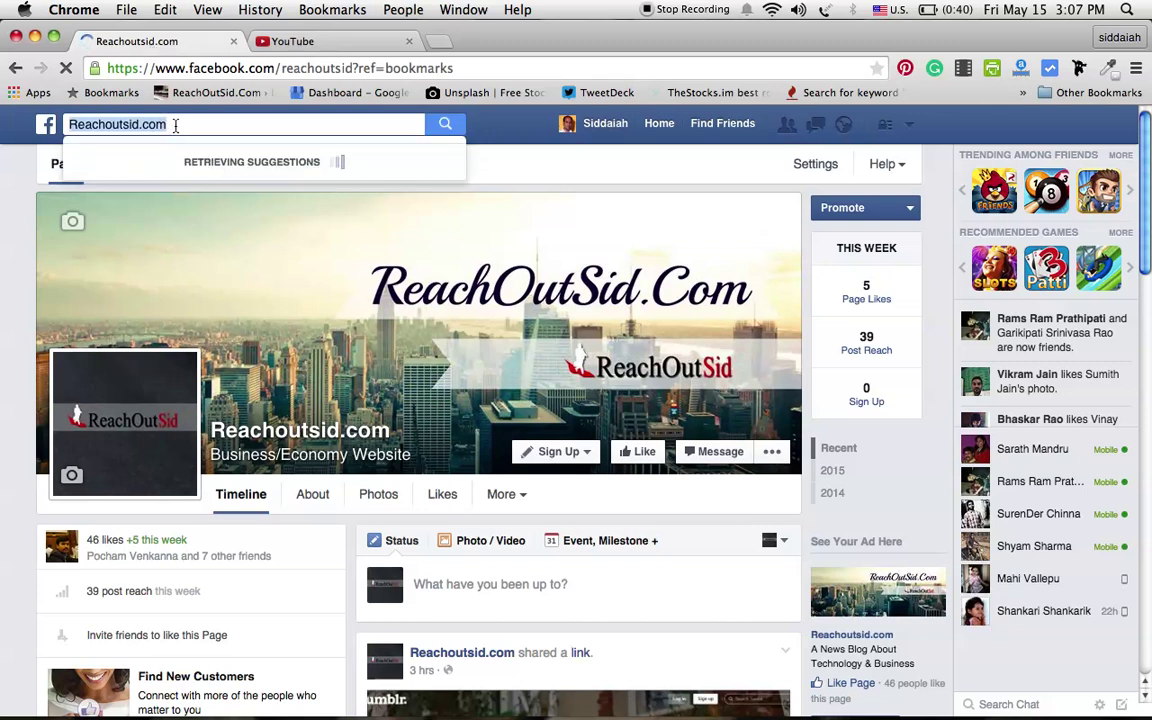
text(you)
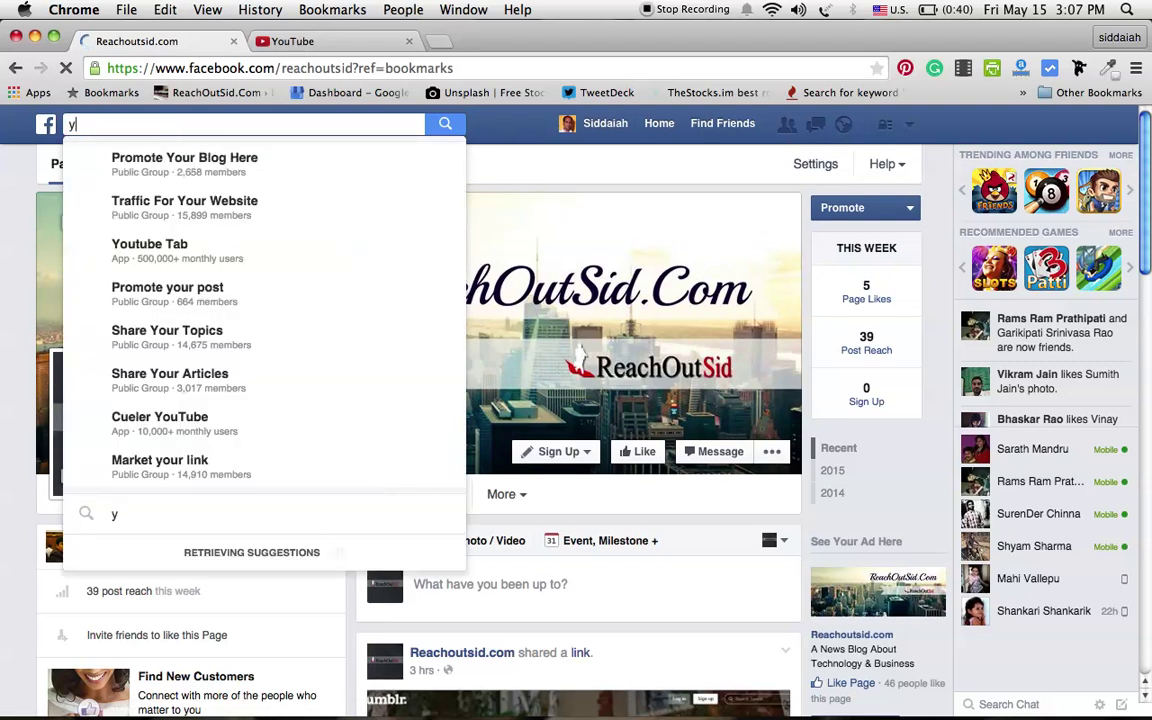
text(tube Tab)
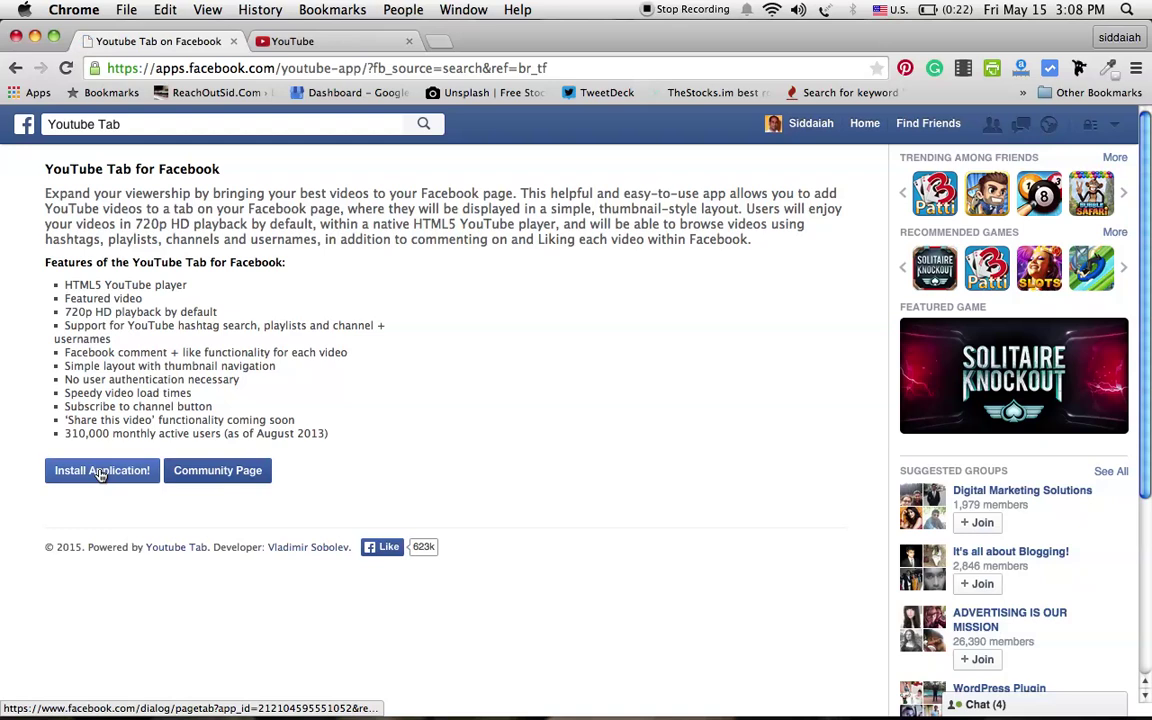
scroll(100, 473, down, 5)
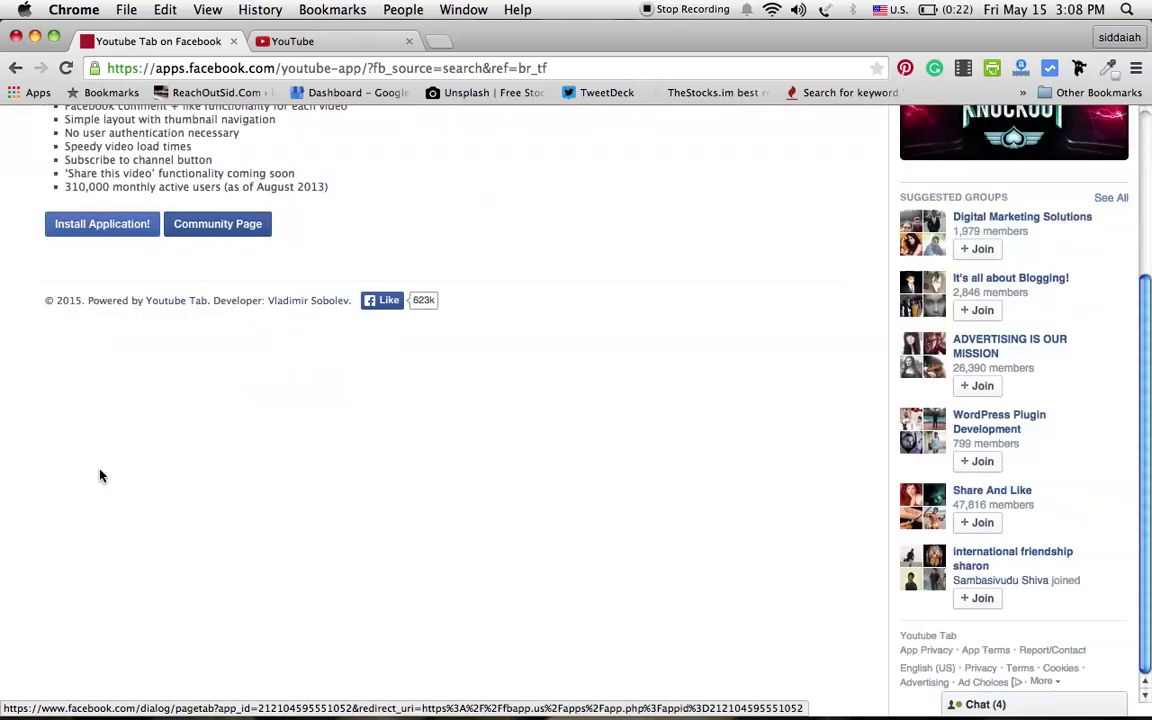
- Go back to the Reachoutsid.com page, open its YouTube app and expand the application settings
click(16, 69)
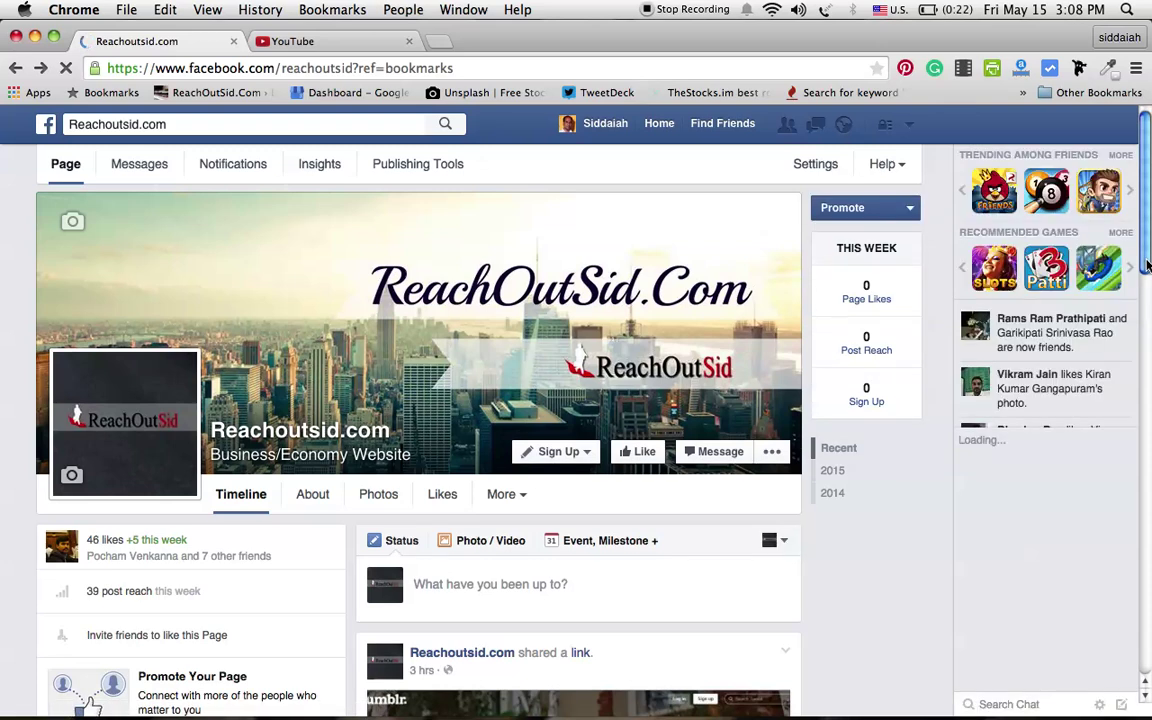
scroll(1147, 255, down, 3)
drag(1147, 262, 1142, 386)
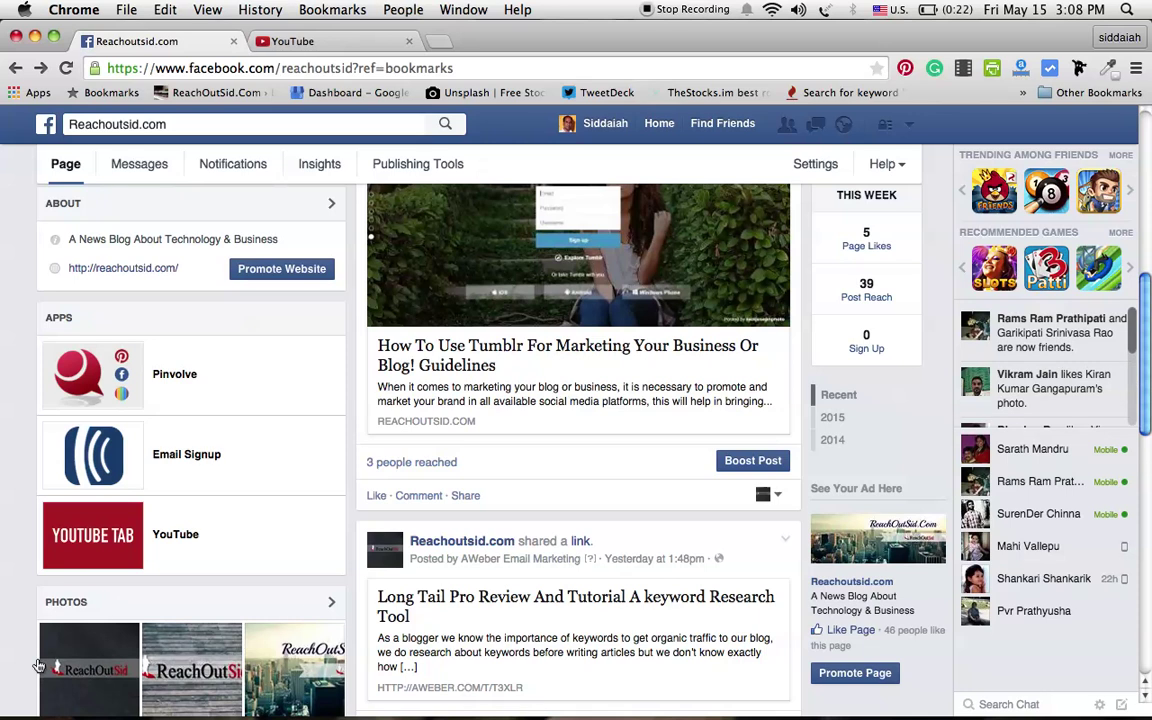
click(118, 558)
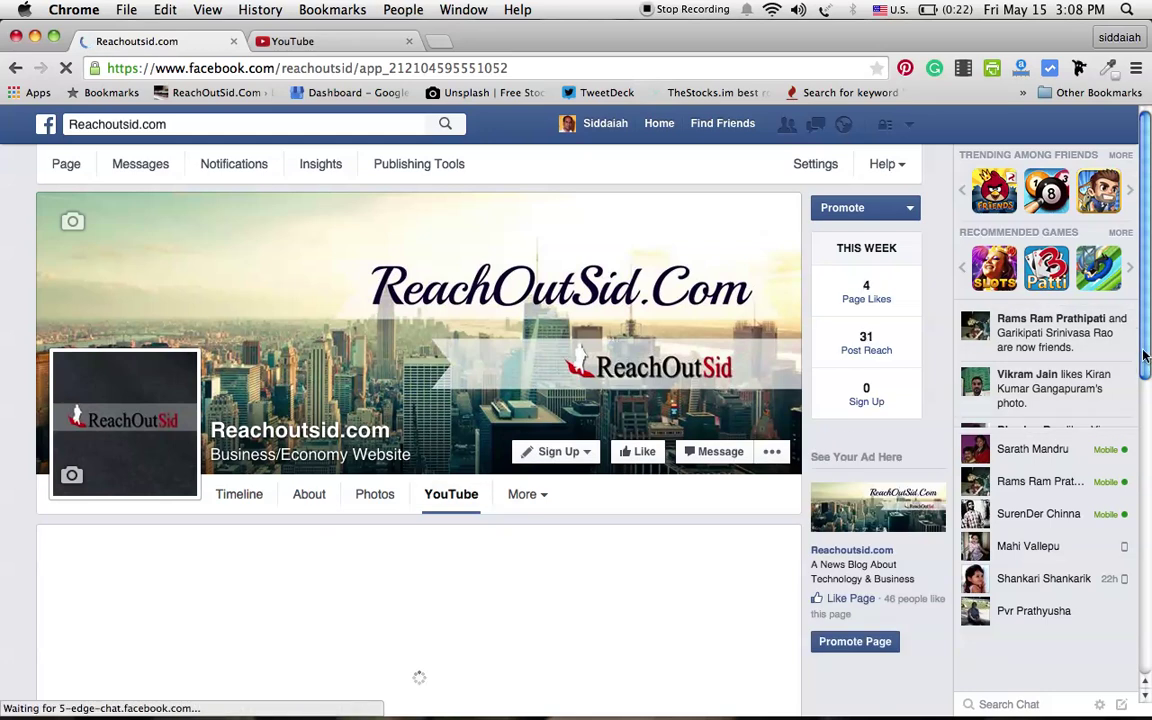
scroll(1146, 380, down, 4)
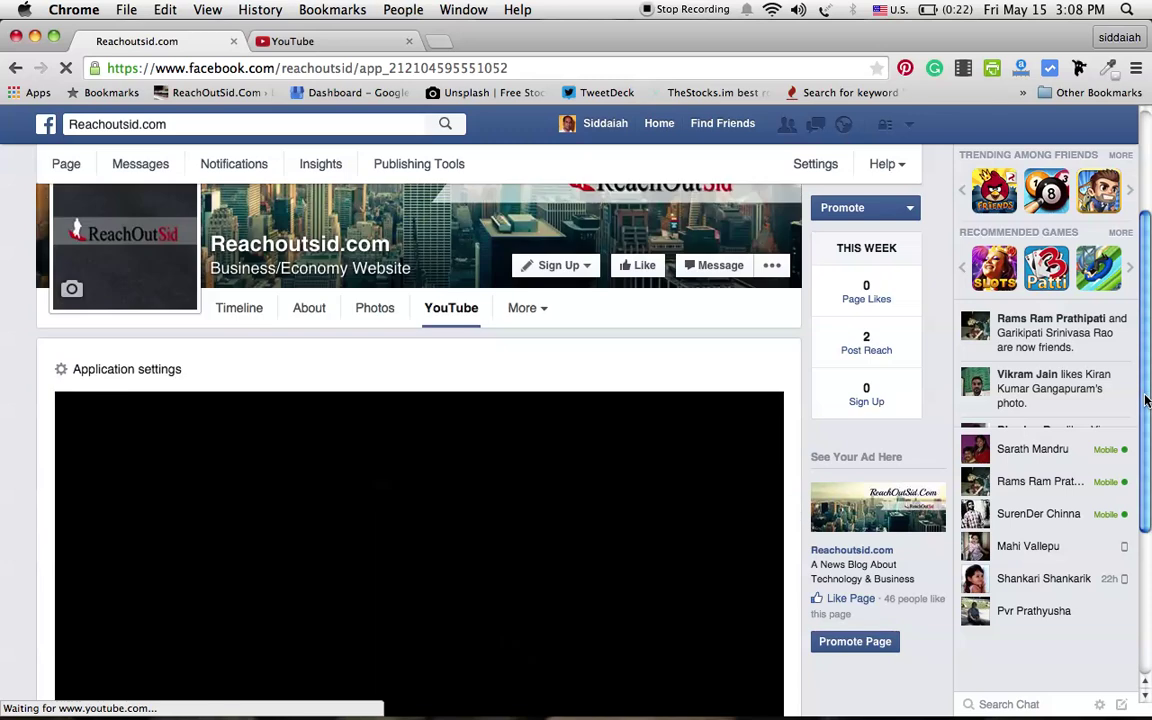
drag(1146, 400, 1146, 474)
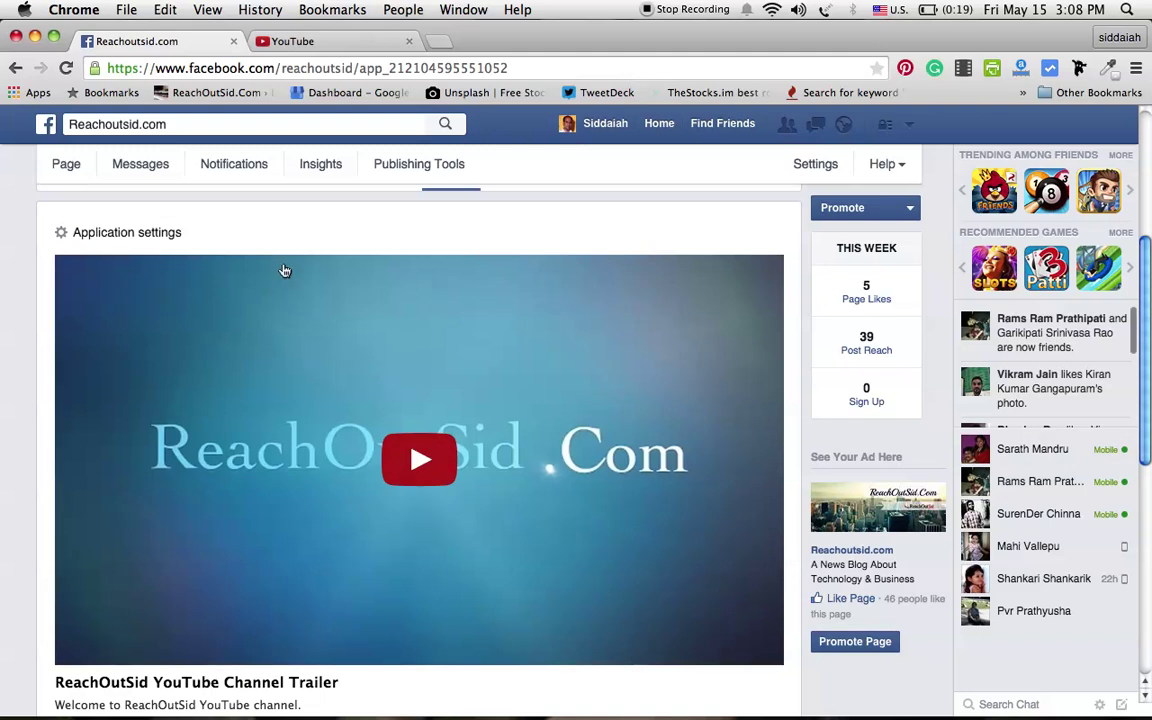
click(111, 234)
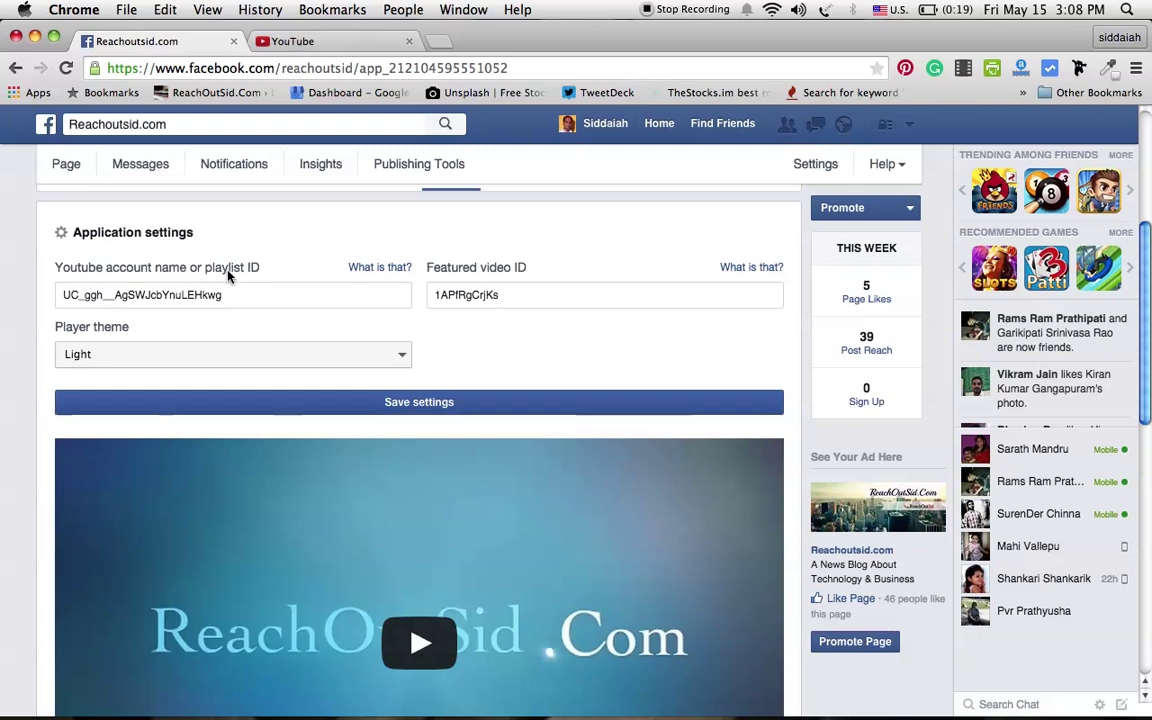
- Copy the channel ID from your own YouTube channel's address and return to the Facebook app's Youtube account name or playlist ID field
click(350, 42)
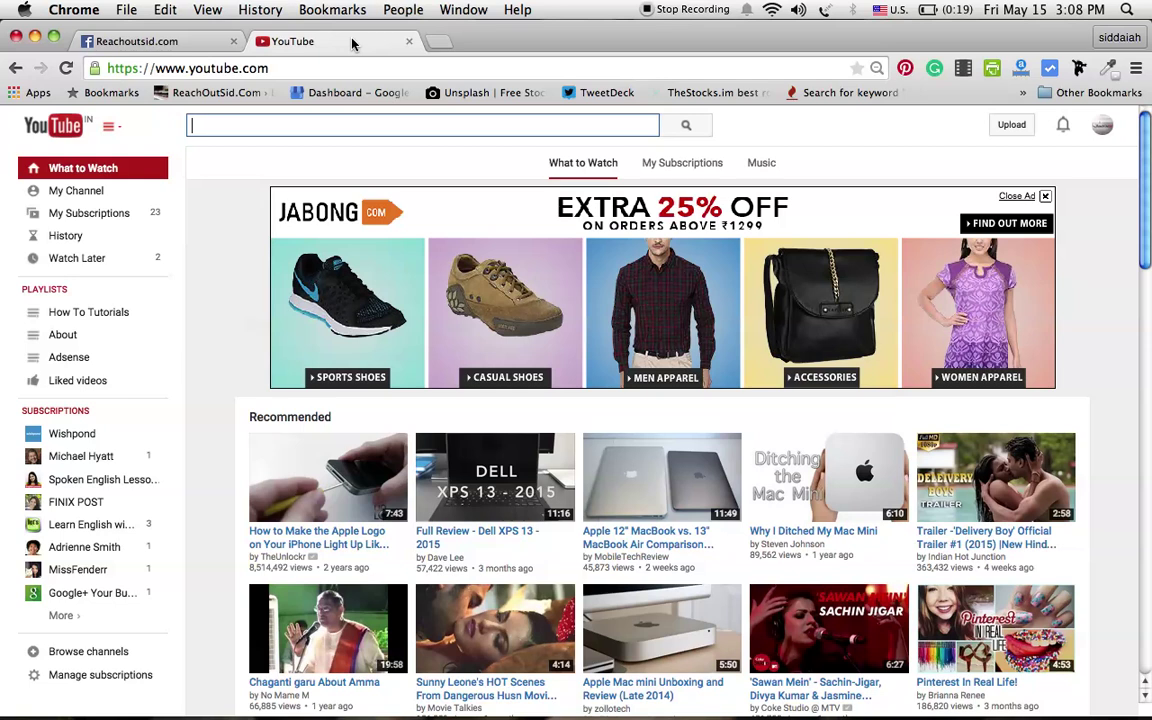
click(72, 194)
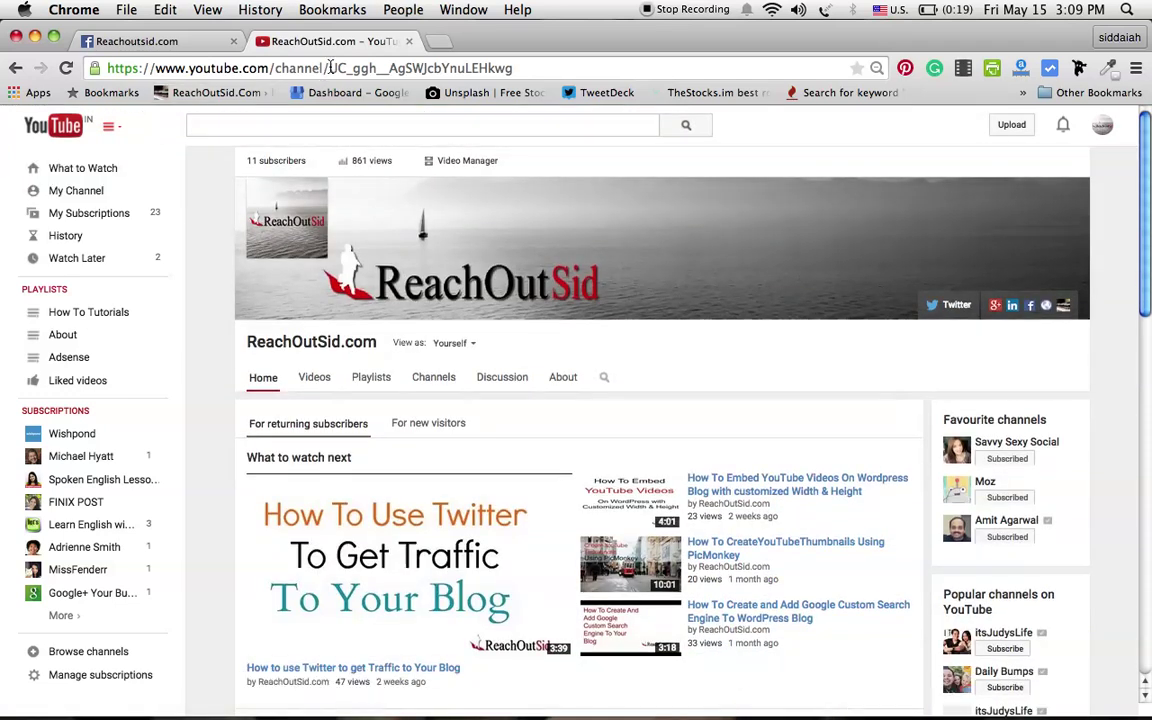
drag(331, 67, 467, 62)
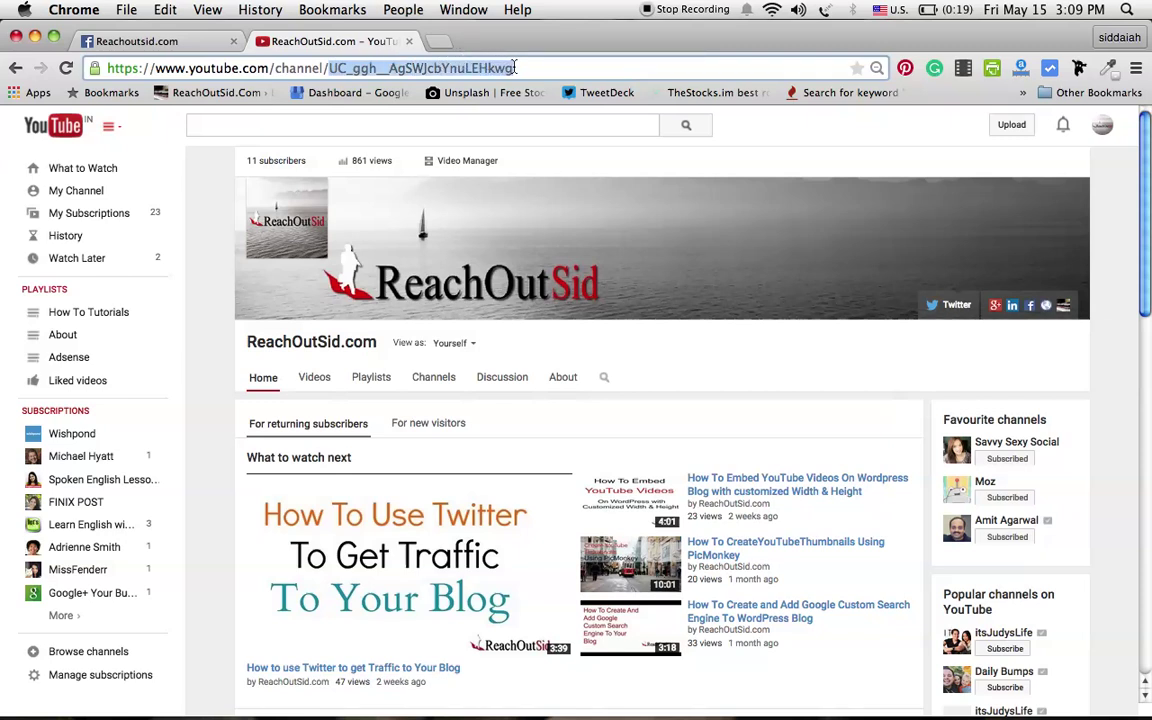
key(super+c)
click(199, 44)
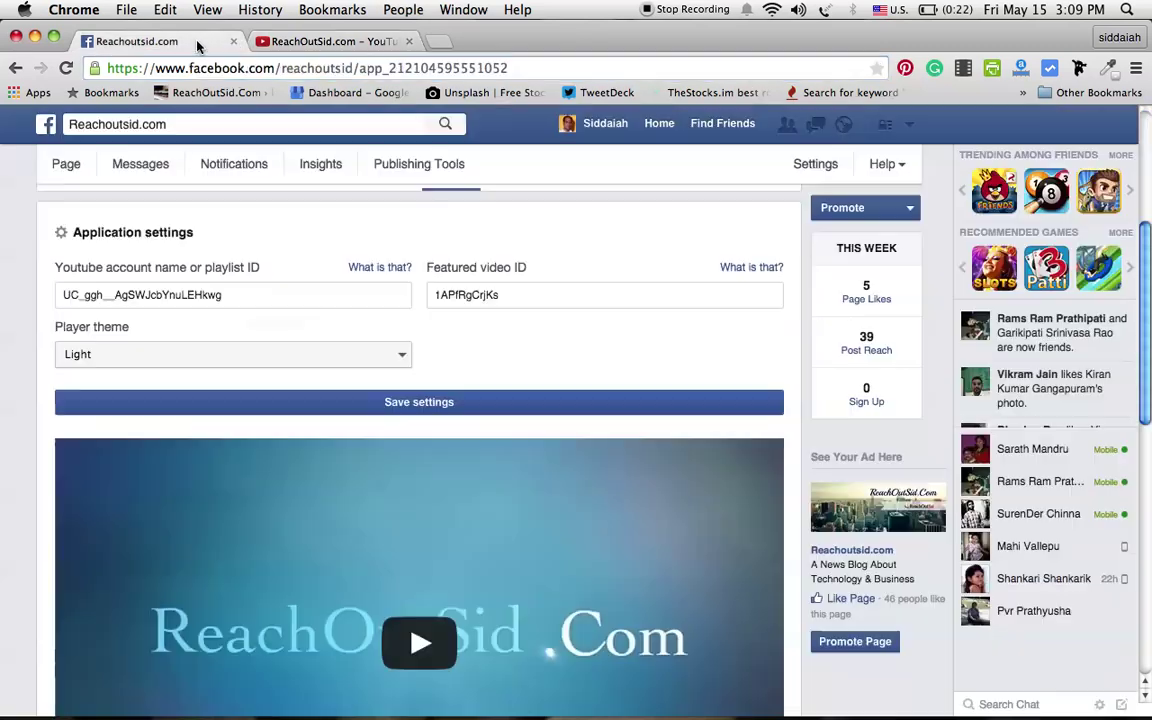
click(251, 301)
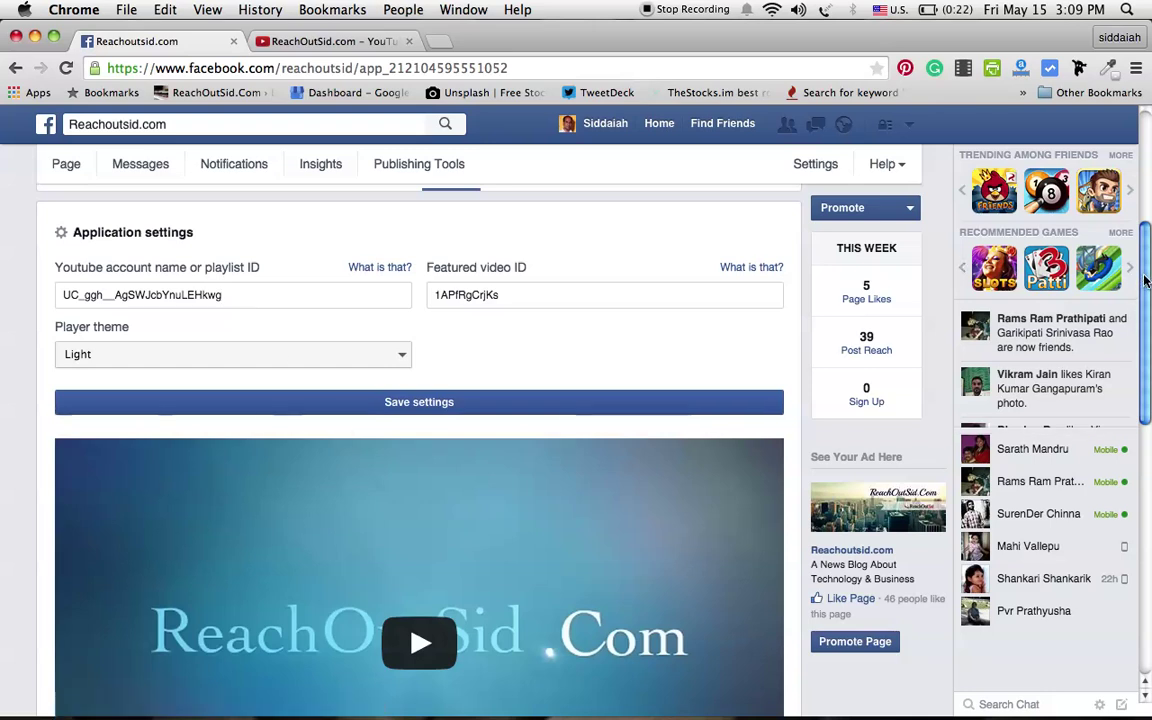
- Open the ReachOutSid YouTube Channel Trailer from the YouTube channel's videos and copy its video ID from the address
drag(1146, 283, 1143, 348)
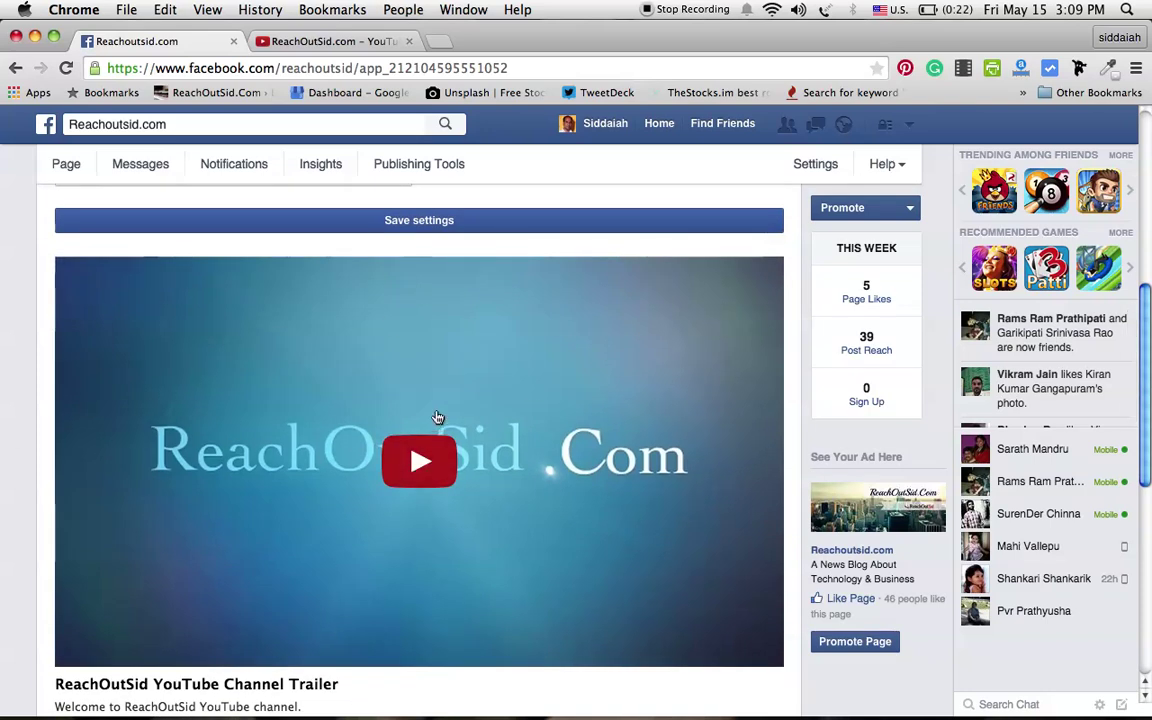
click(317, 39)
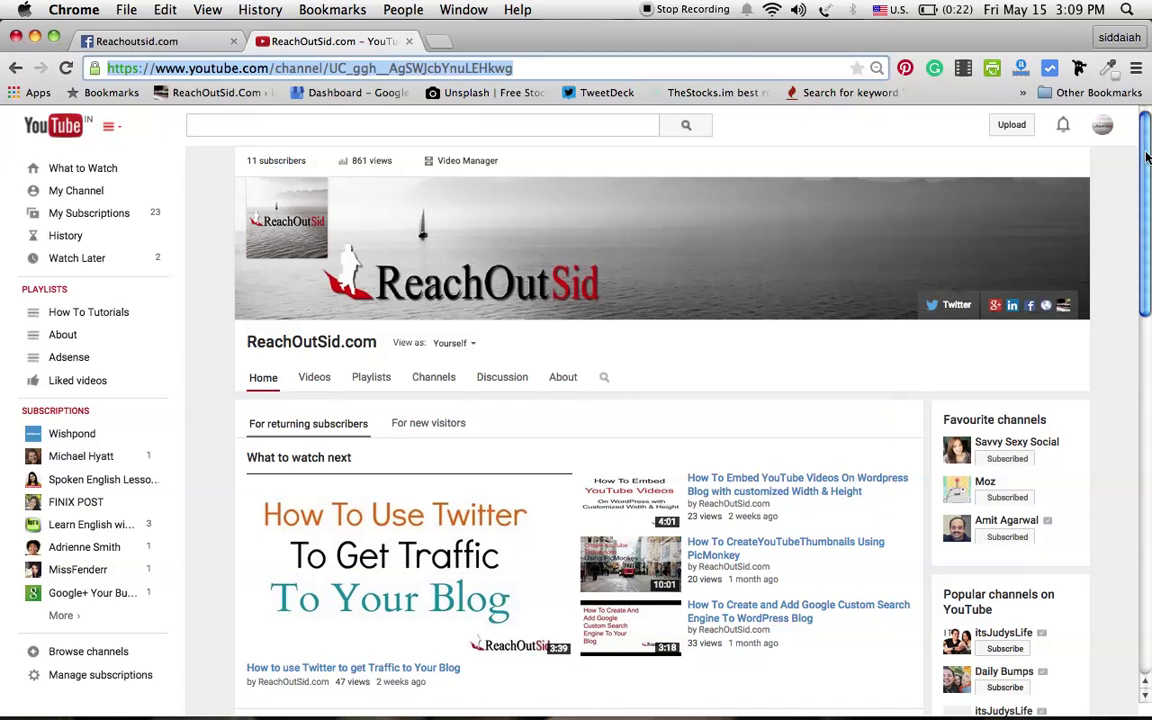
drag(1147, 157, 1150, 235)
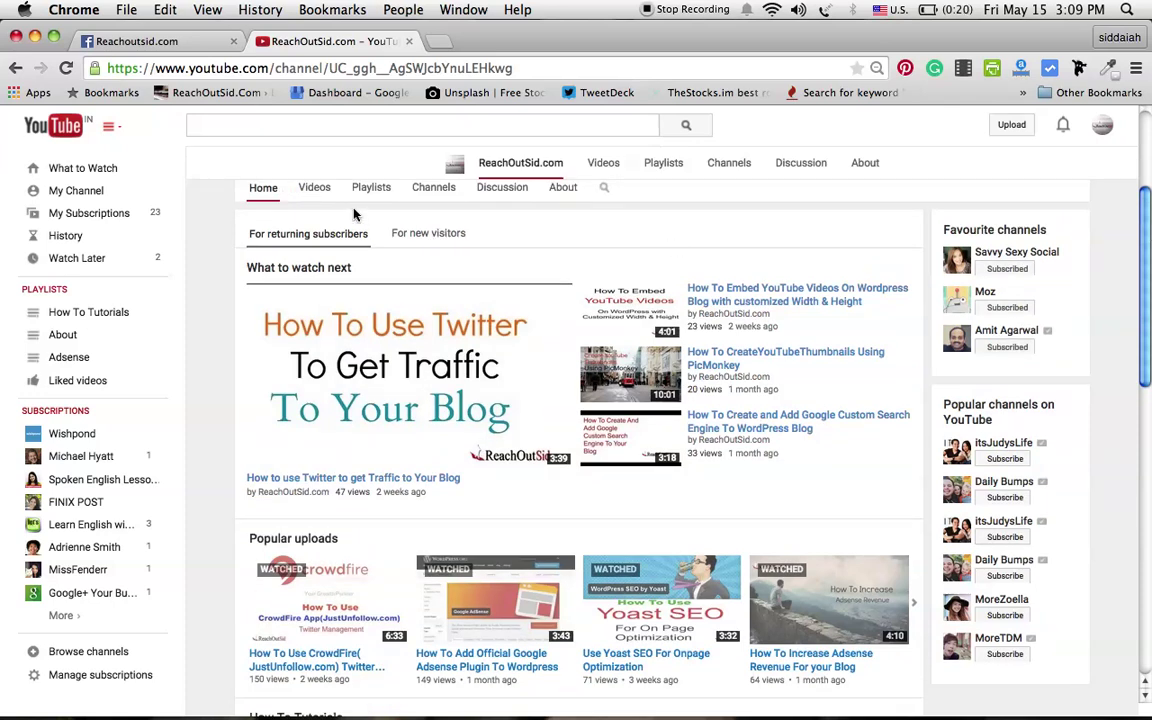
click(603, 168)
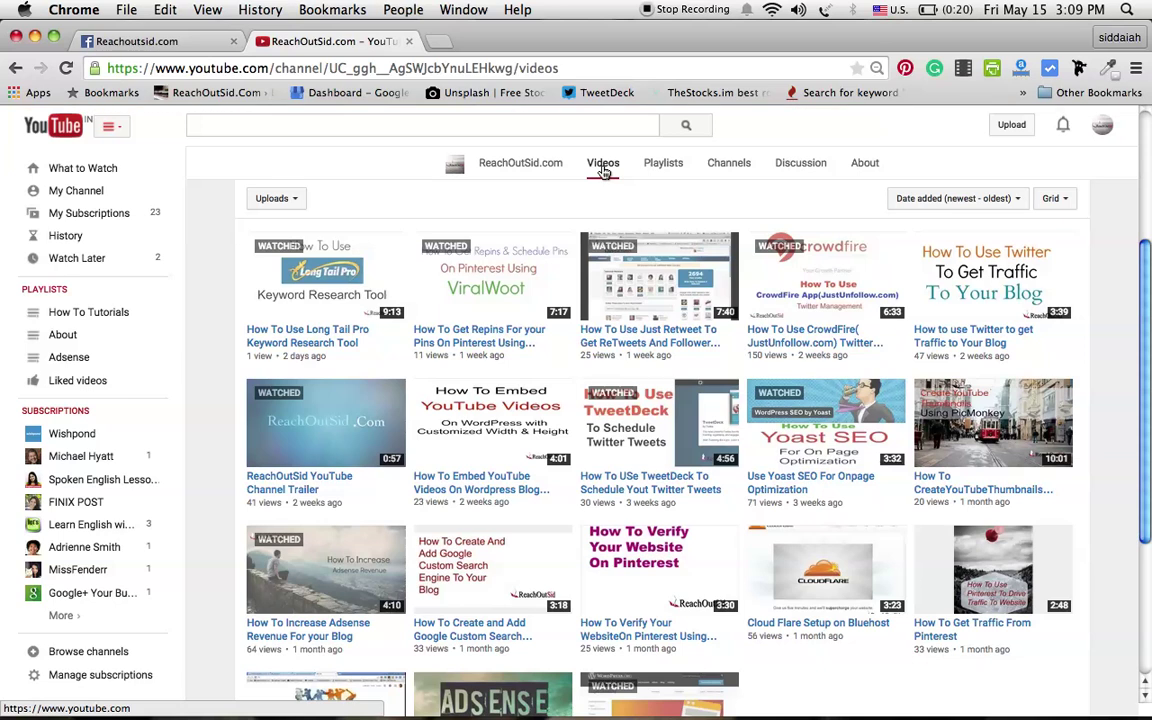
click(313, 440)
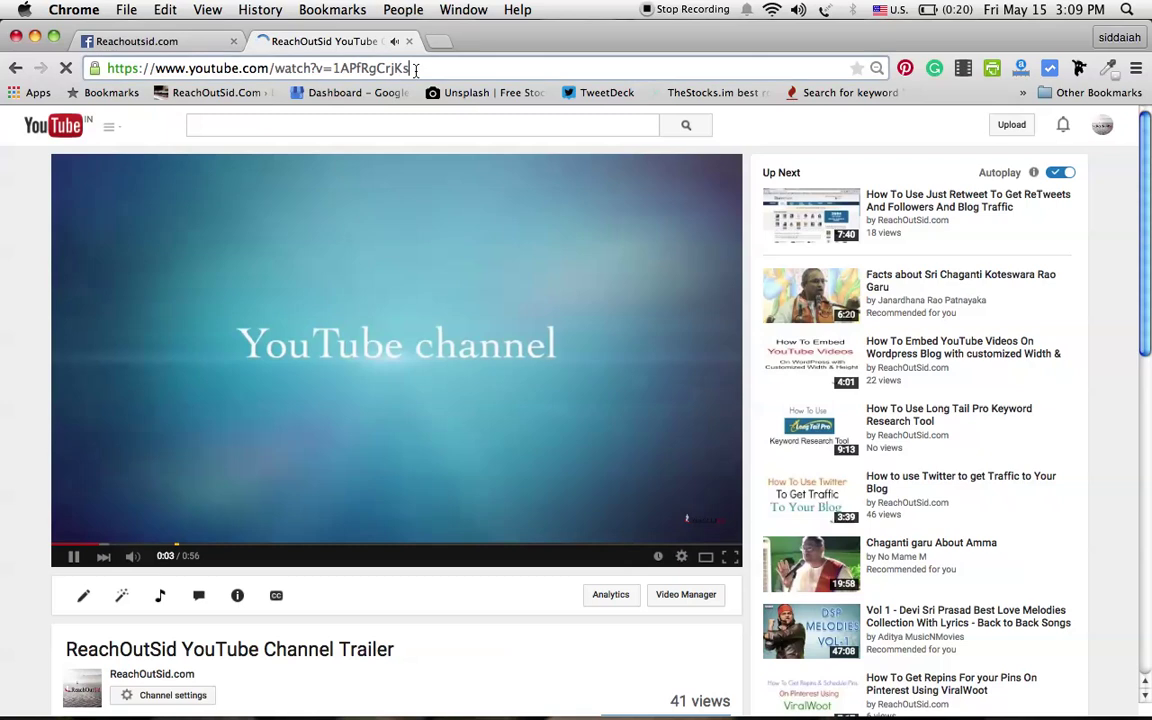
drag(415, 68, 335, 68)
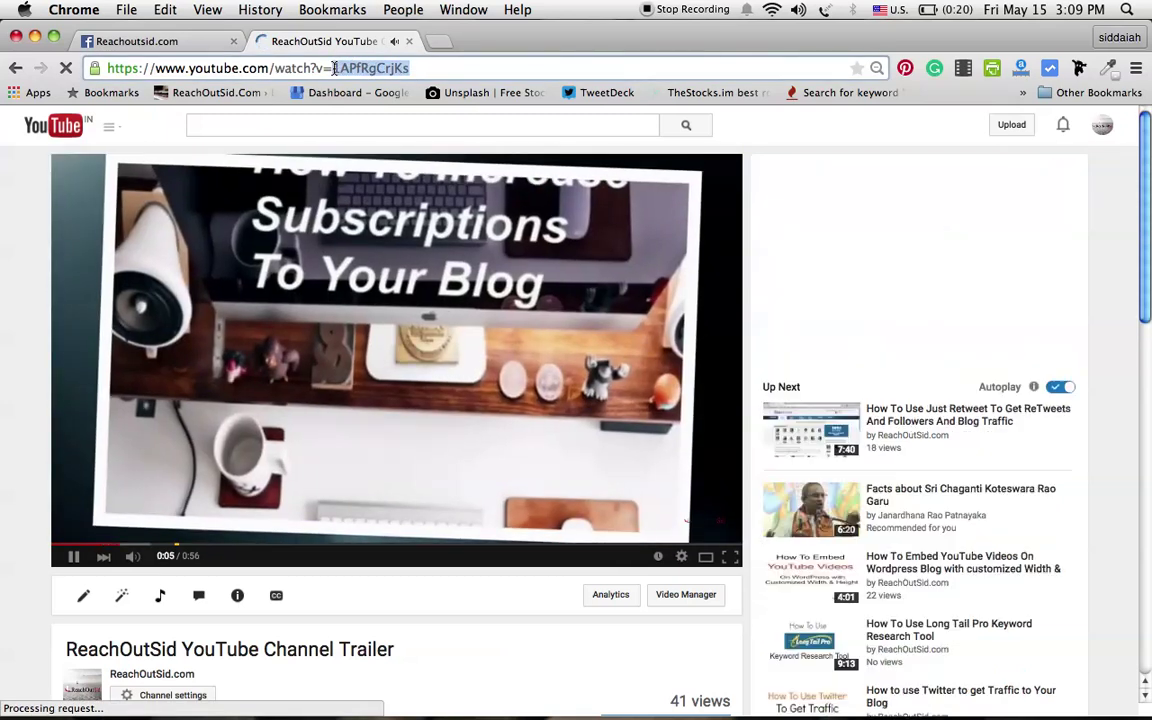
key(super+c)
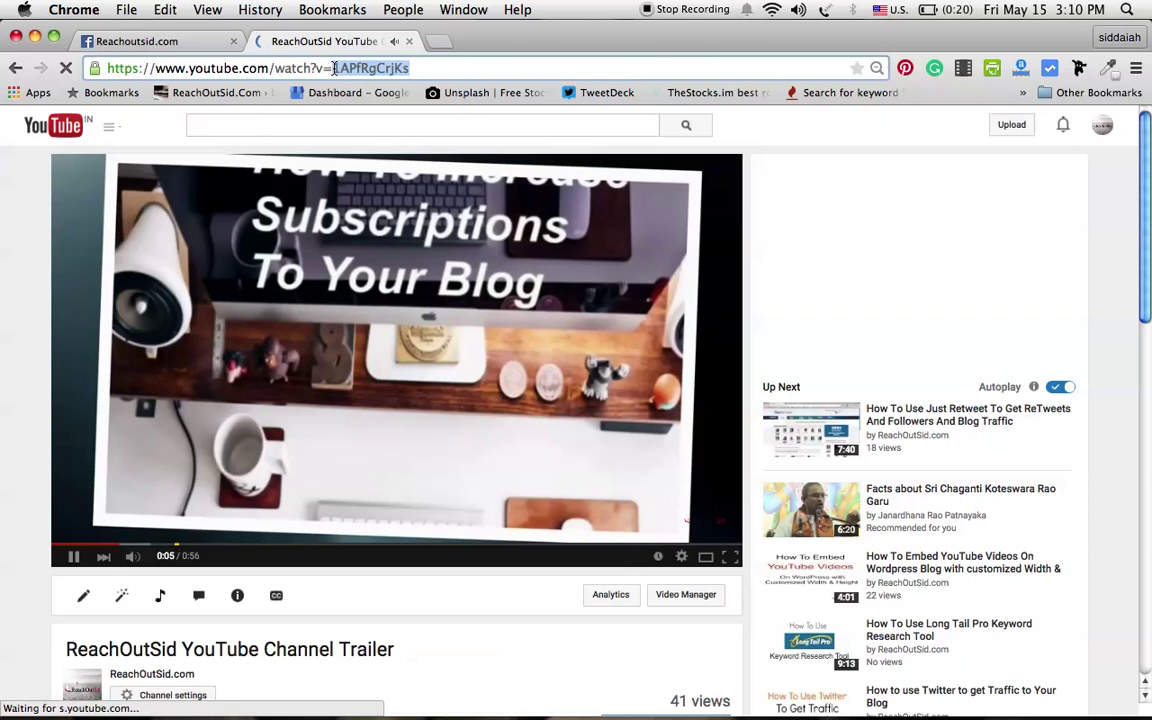
- Use 1APfRgCrjKs as the Featured video ID in the Facebook page's YouTube app and save the settings
click(194, 44)
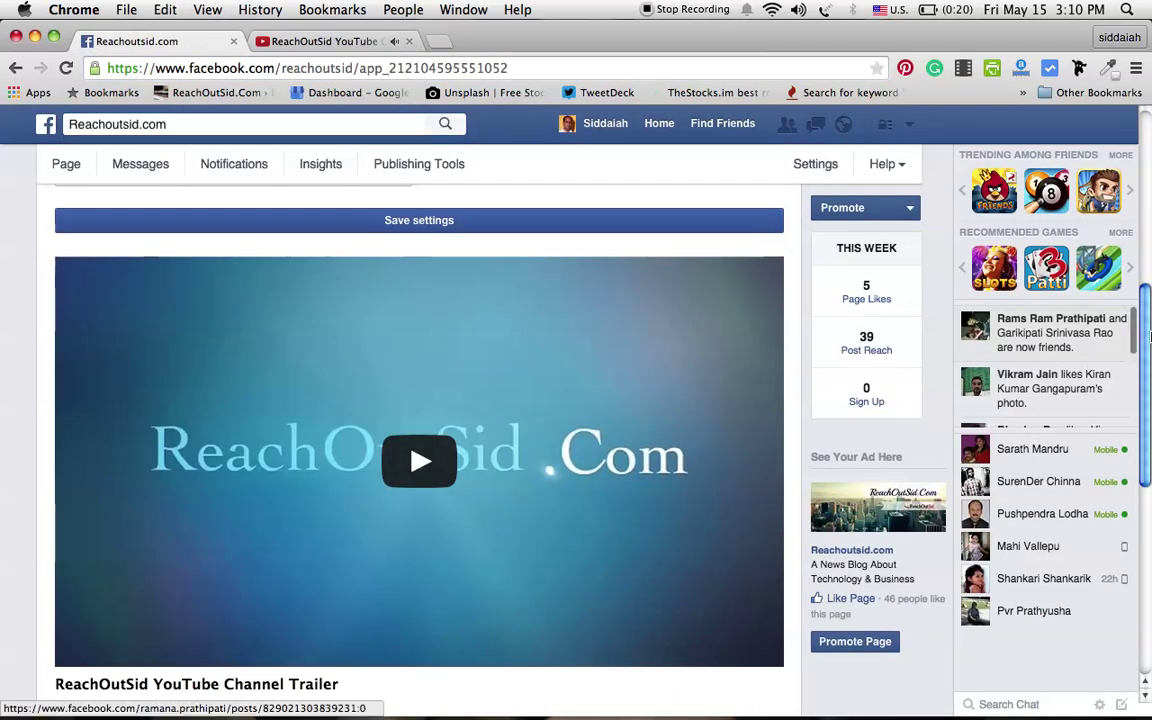
scroll(1149, 320, up, 2)
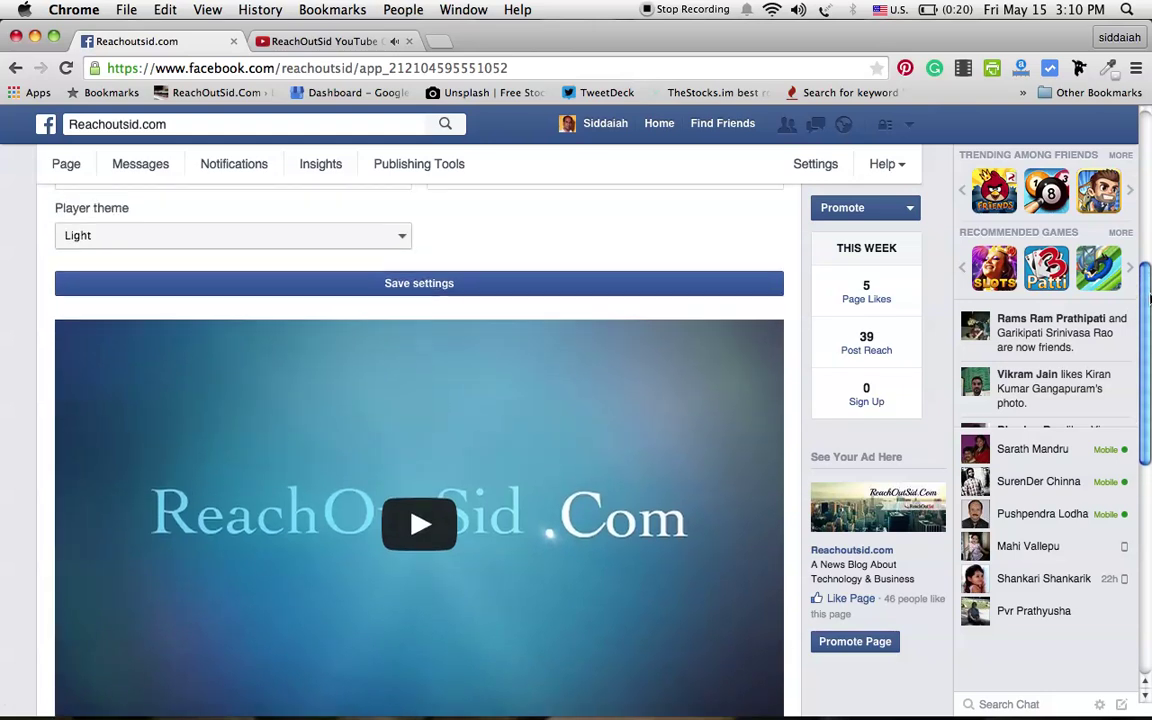
scroll(1149, 297, up, 3)
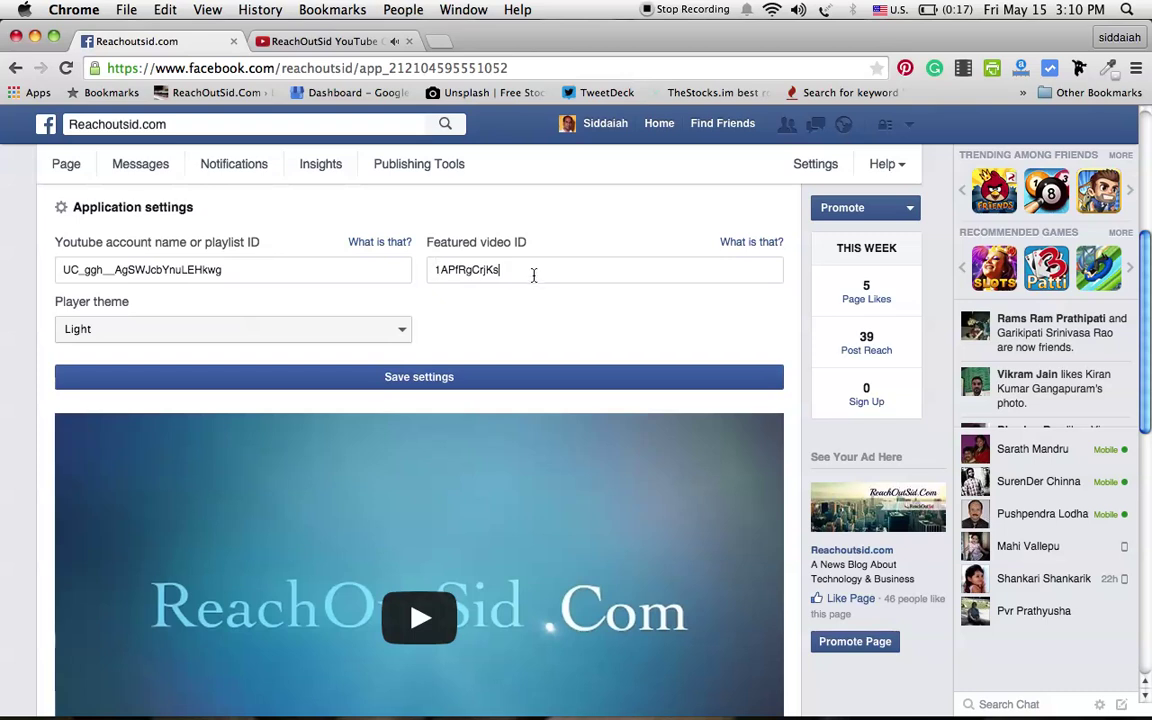
click(531, 274)
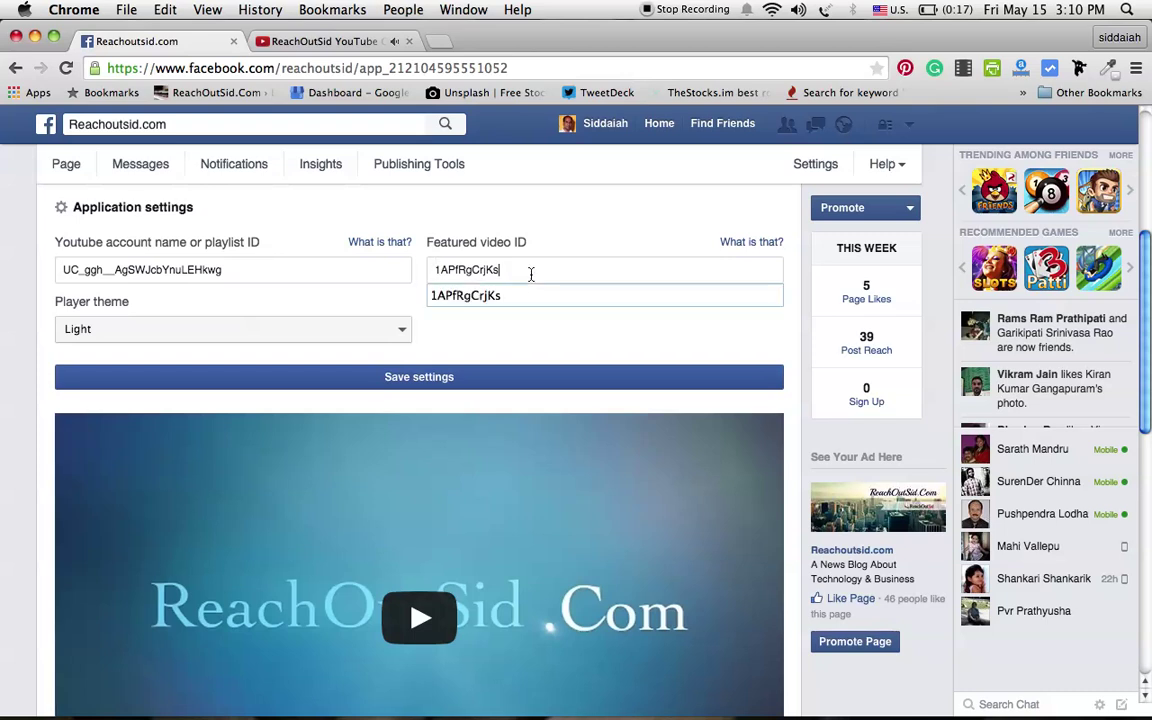
click(515, 322)
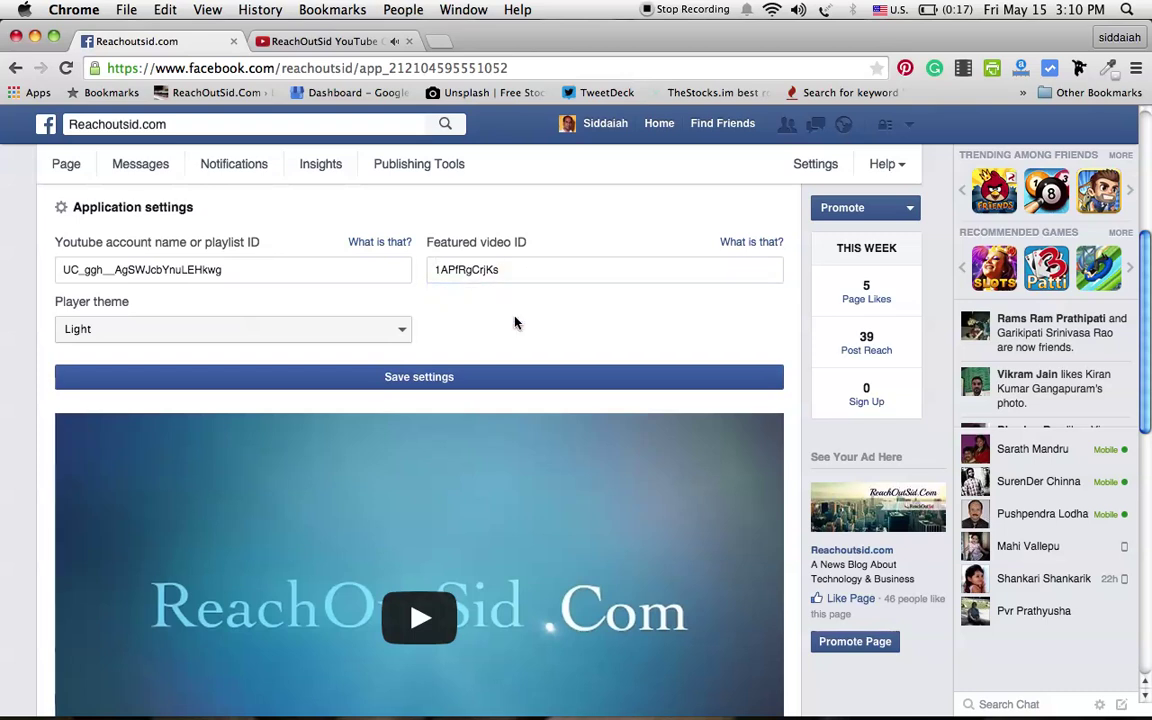
click(434, 378)
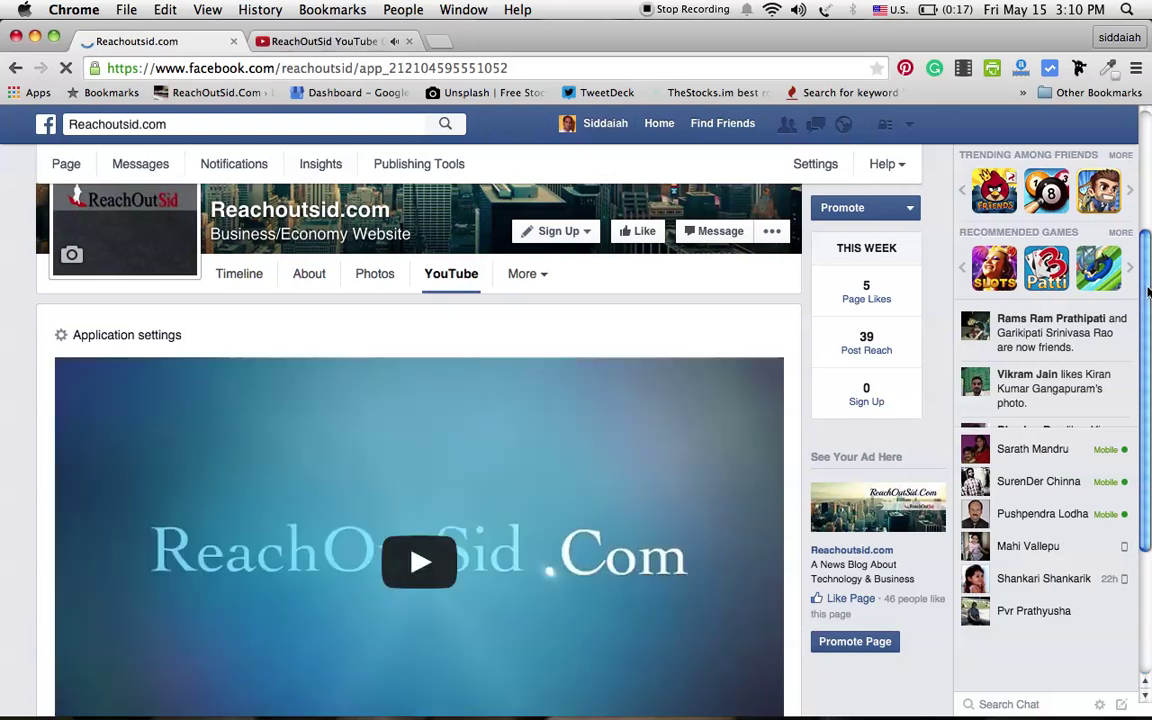
drag(1146, 337, 1149, 190)
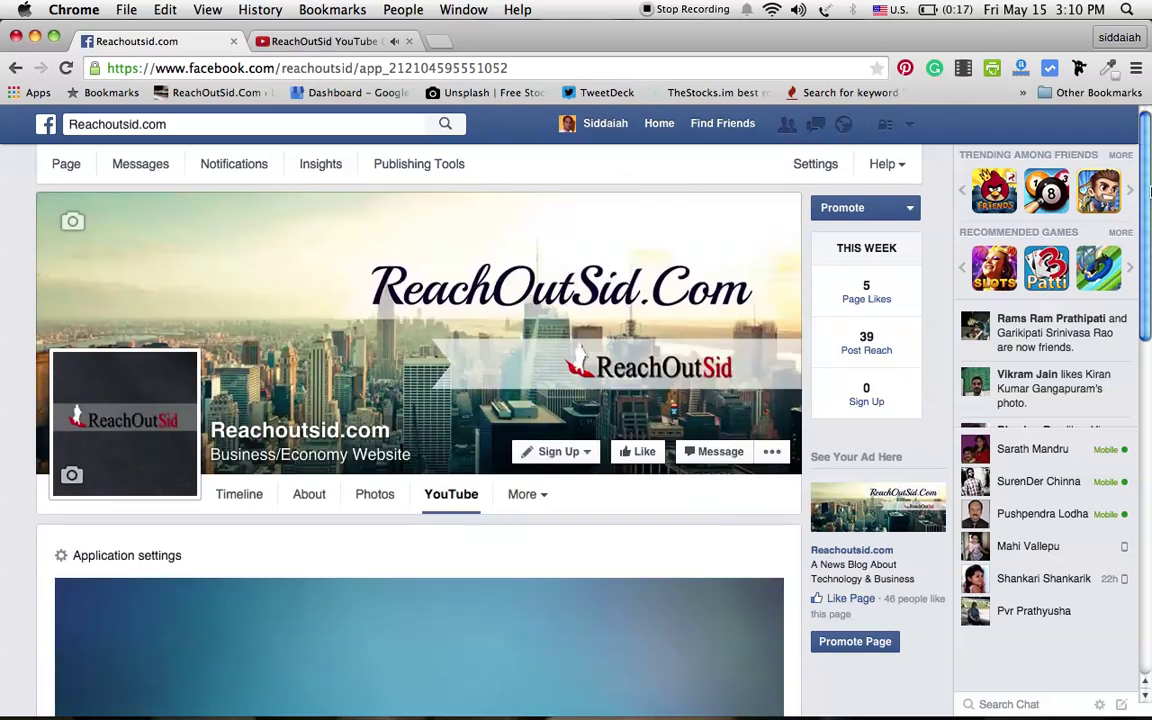